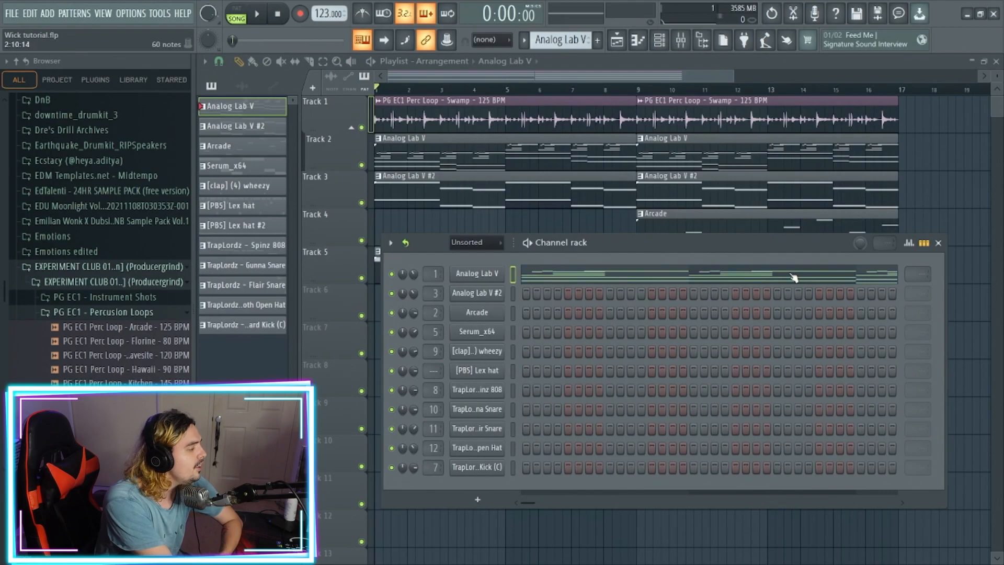
- Open the Analog Lab V piano roll and select the low octave notes in bars 1 to 4 to examine them
{"action": "left_click", "coordinate": [793, 278]}
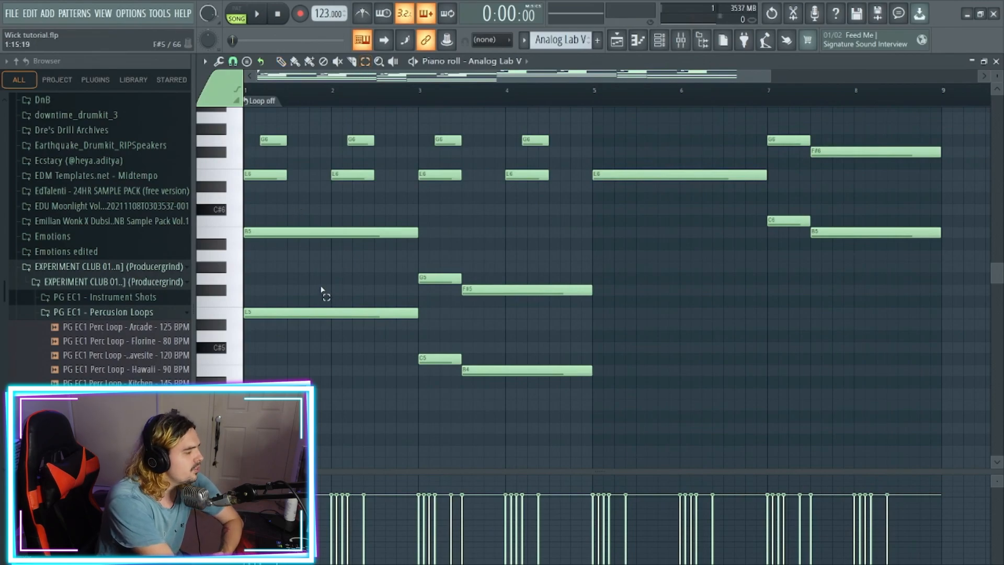
{"action": "left_click_drag", "start_coordinate": [292, 277], "coordinate": [314, 363]}
{"action": "left_click_drag", "start_coordinate": [300, 205], "coordinate": [318, 281]}
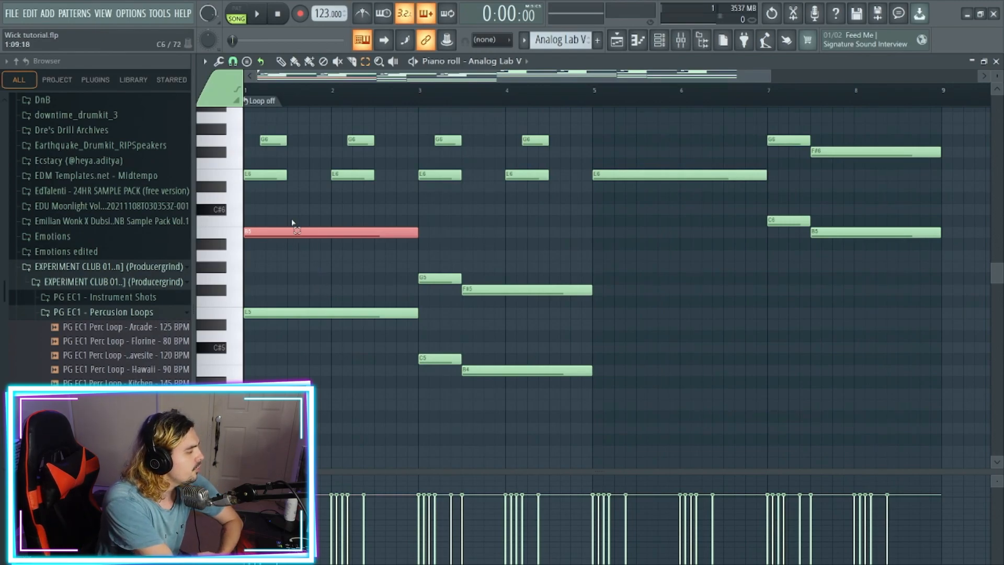
{"action": "left_click_drag", "start_coordinate": [286, 276], "coordinate": [288, 334]}
{"action": "left_click_drag", "start_coordinate": [285, 224], "coordinate": [302, 255]}
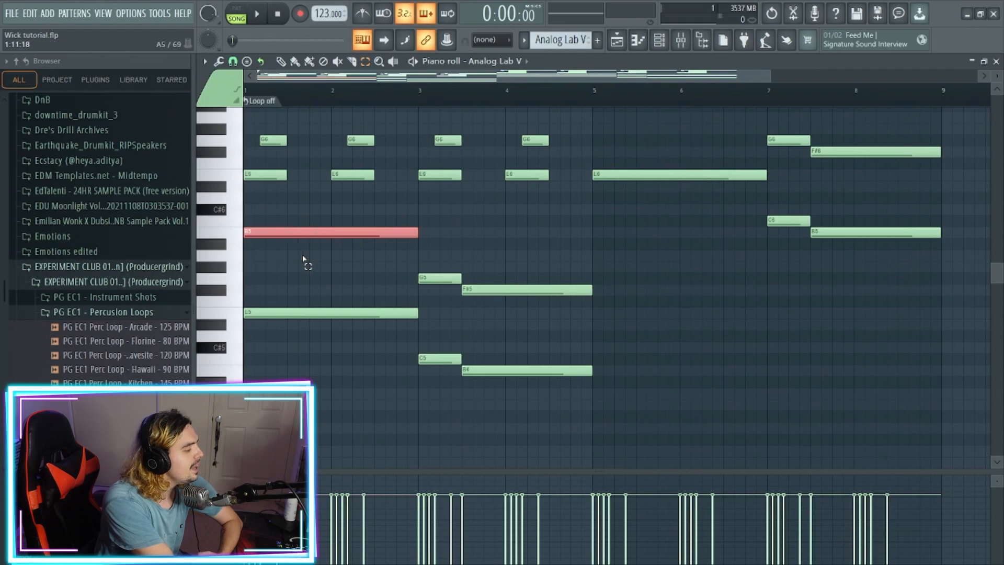
{"action": "left_click_drag", "start_coordinate": [430, 341], "coordinate": [439, 366]}
{"action": "left_click_drag", "start_coordinate": [434, 262], "coordinate": [436, 298]}
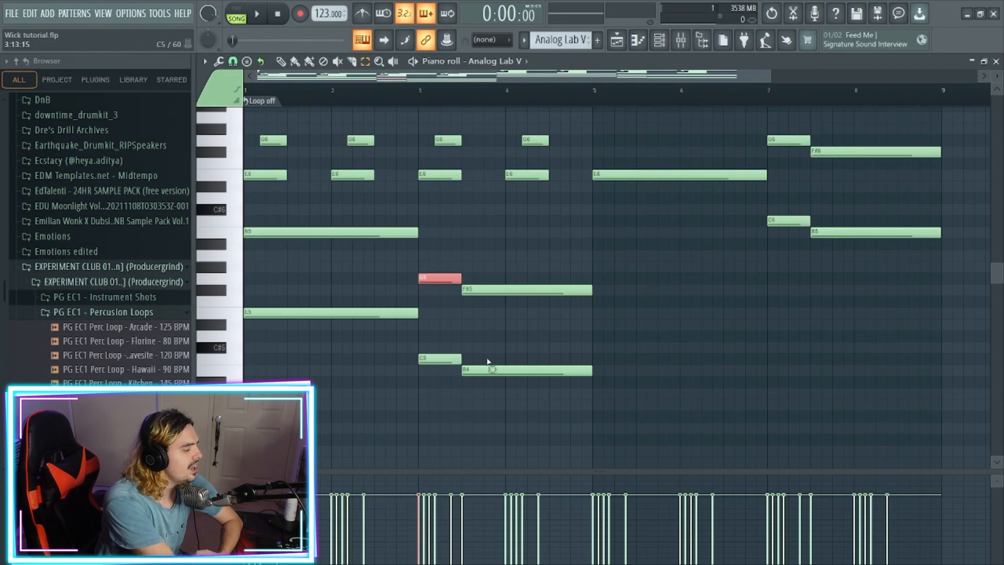
{"action": "left_click_drag", "start_coordinate": [482, 342], "coordinate": [501, 400]}
{"action": "left_click_drag", "start_coordinate": [486, 261], "coordinate": [506, 340]}
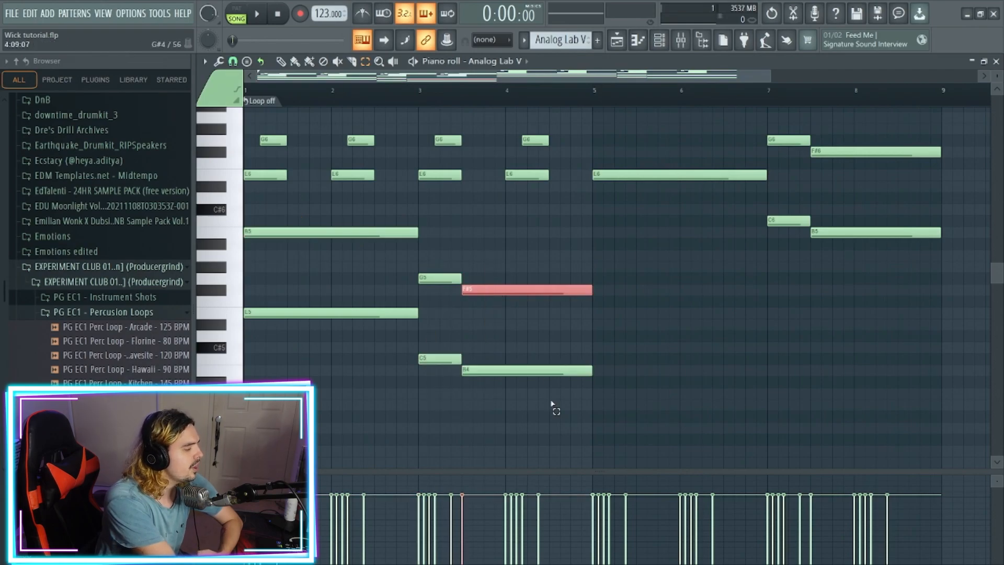
{"action": "left_click_drag", "start_coordinate": [550, 409], "coordinate": [423, 267]}
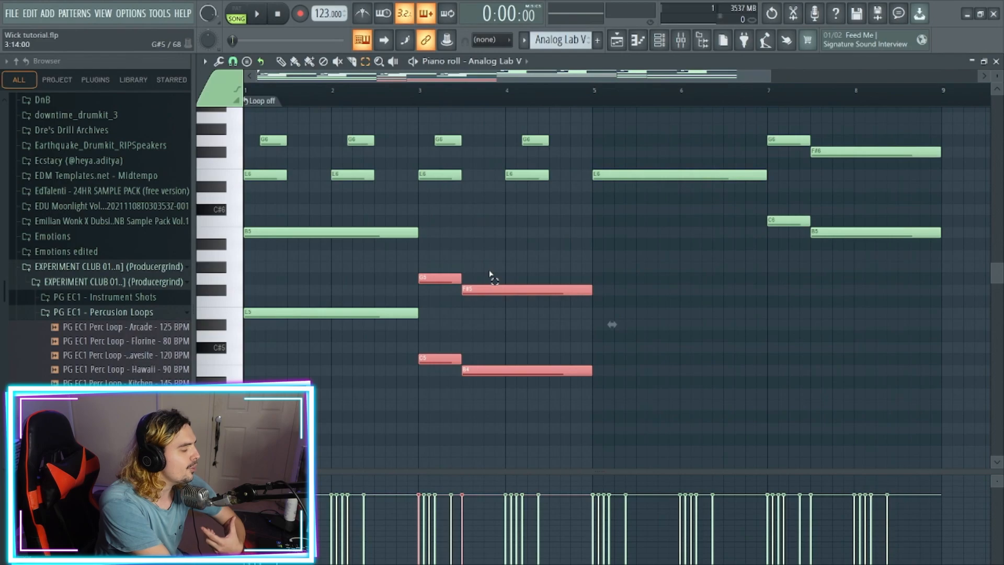
- Examine the melody notes in bar 1 up close, selecting the E6, G6 and B6 chord and the longer C7 note
{"action": "key", "text": "Down"}
{"action": "key", "text": "Down"}
{"action": "key", "text": "Down"}
{"action": "key", "text": "Down"}
{"action": "key", "text": "Down"}
{"action": "scroll", "coordinate": [491, 274], "scroll_direction": "up", "scroll_amount": 5}
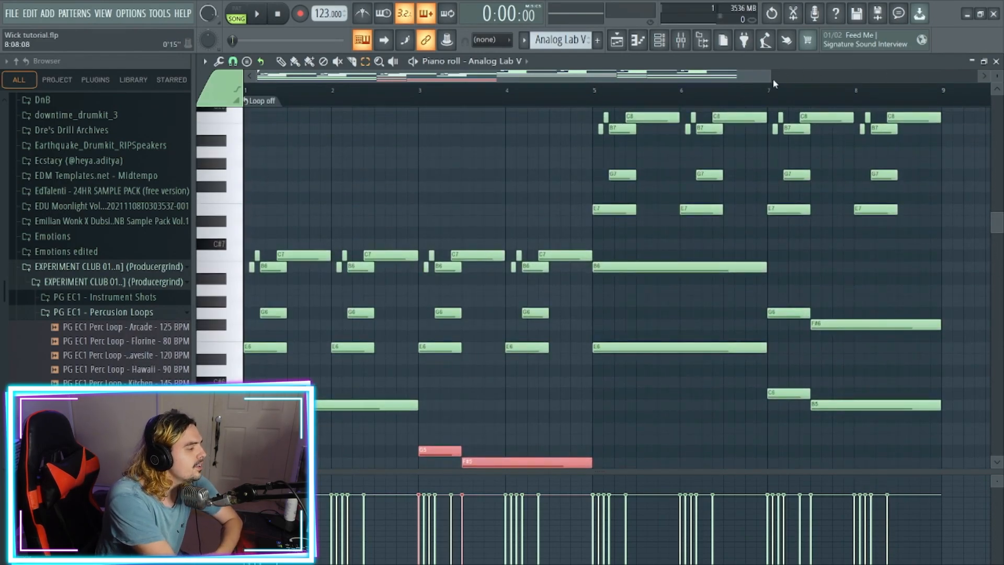
{"action": "left_click_drag", "start_coordinate": [772, 76], "coordinate": [437, 99]}
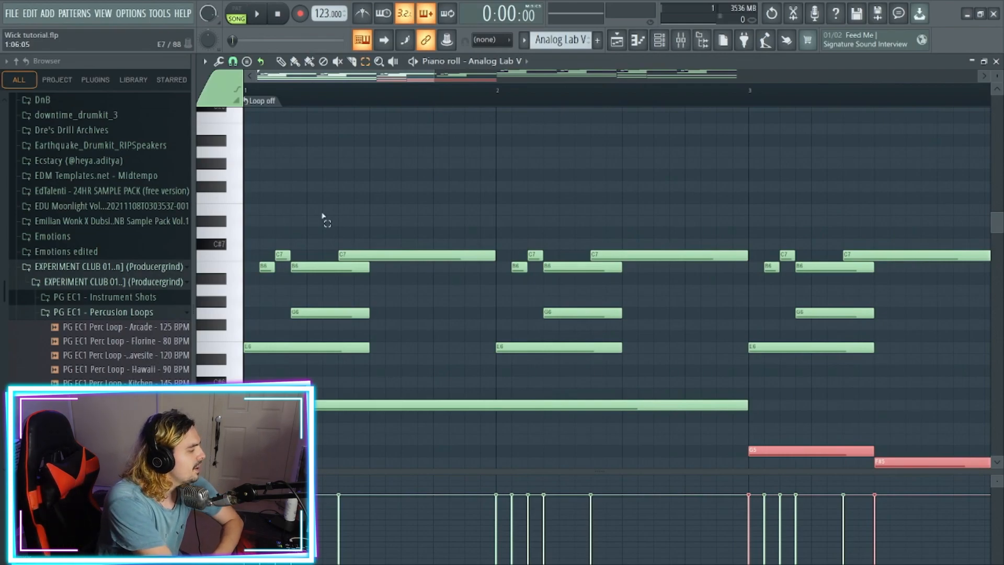
{"action": "left_click", "coordinate": [269, 346]}
{"action": "left_click", "coordinate": [311, 312]}
{"action": "left_click", "coordinate": [310, 268]}
{"action": "left_click_drag", "start_coordinate": [309, 251], "coordinate": [316, 359]}
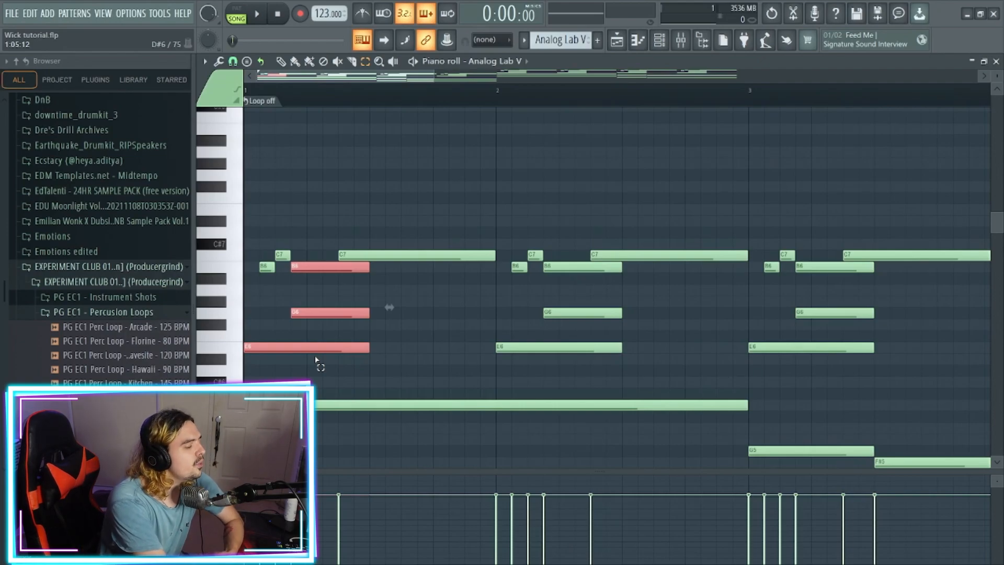
{"action": "left_click", "coordinate": [260, 280]}
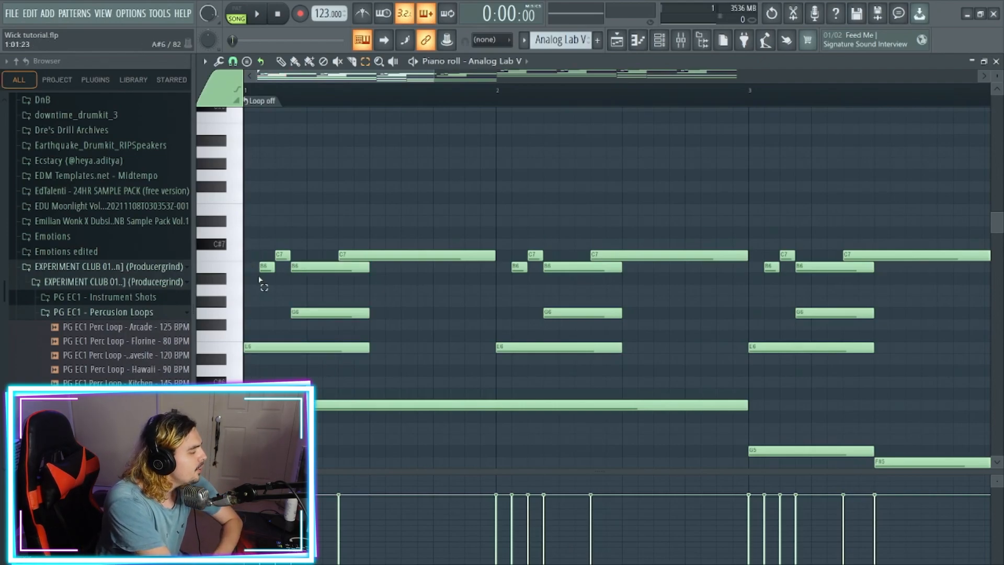
{"action": "left_click_drag", "start_coordinate": [306, 256], "coordinate": [323, 283]}
{"action": "left_click_drag", "start_coordinate": [425, 290], "coordinate": [424, 235]}
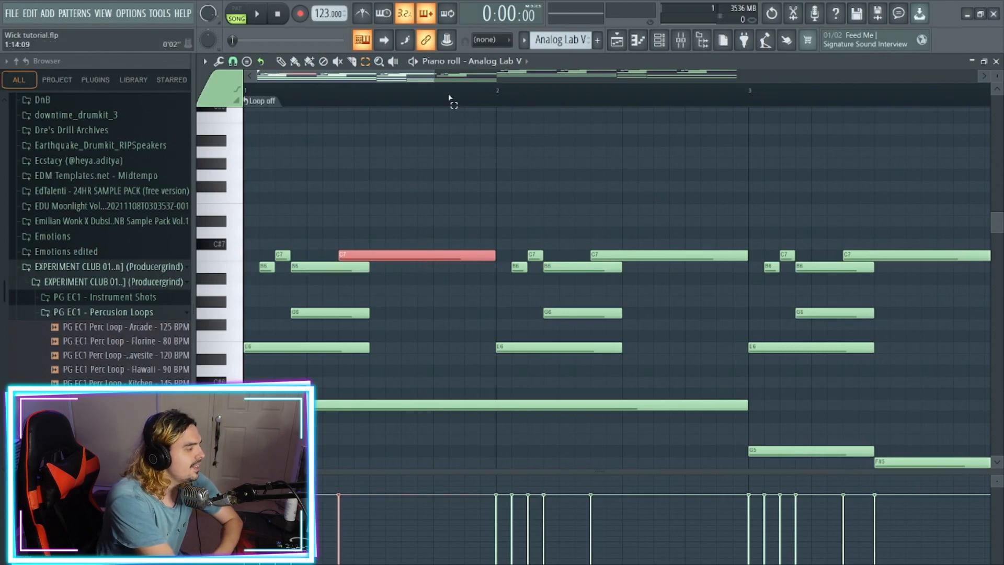
- Review the notes of the whole pattern, comparing bars 1 to 4 with the higher melody in bars 5 to 8
{"action": "scroll", "coordinate": [776, 154], "scroll_direction": "down", "scroll_amount": 6}
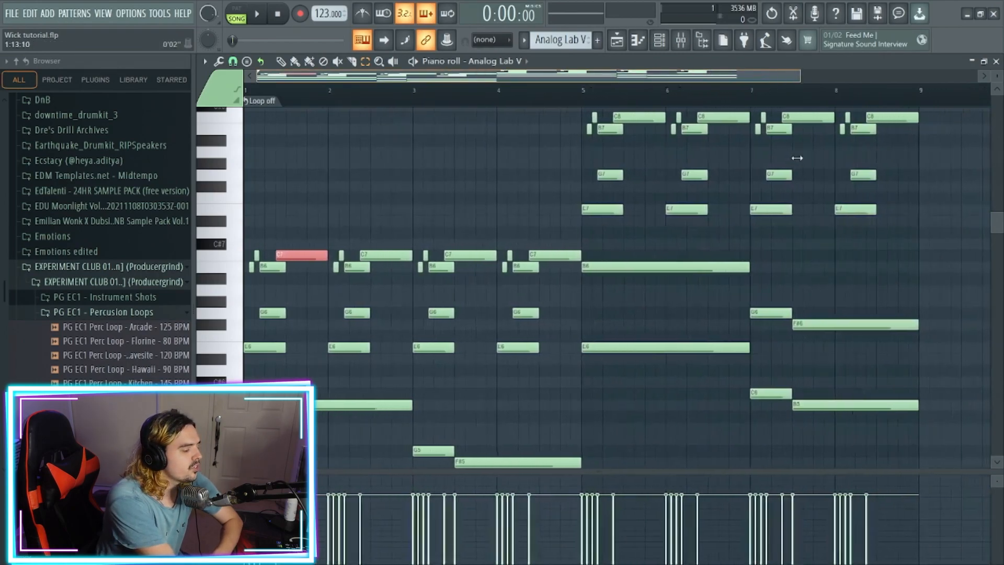
{"action": "scroll", "coordinate": [781, 165], "scroll_direction": "down", "scroll_amount": 3}
{"action": "scroll", "coordinate": [779, 164], "scroll_direction": "down", "scroll_amount": 3}
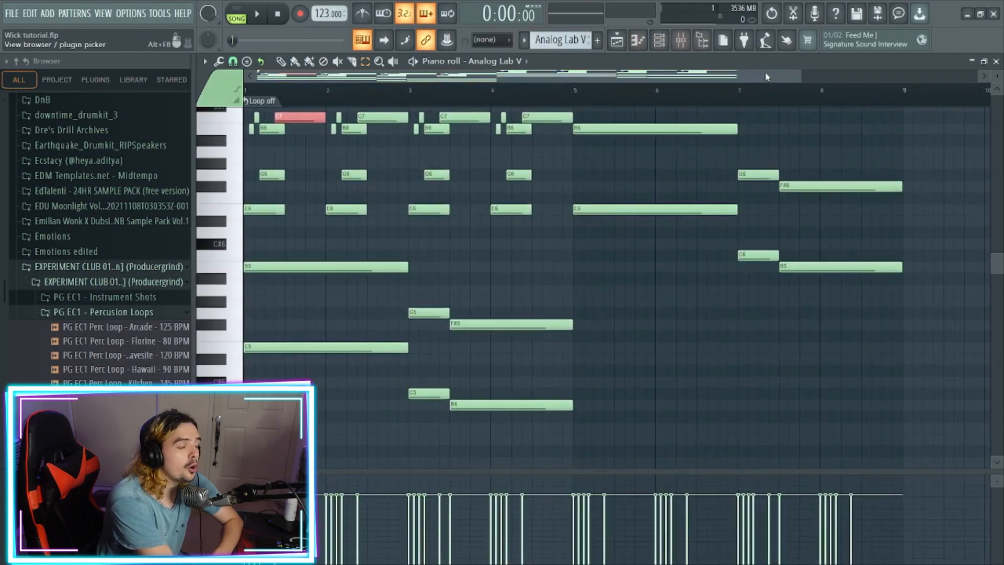
{"action": "scroll", "coordinate": [936, 230], "scroll_direction": "up", "scroll_amount": 7}
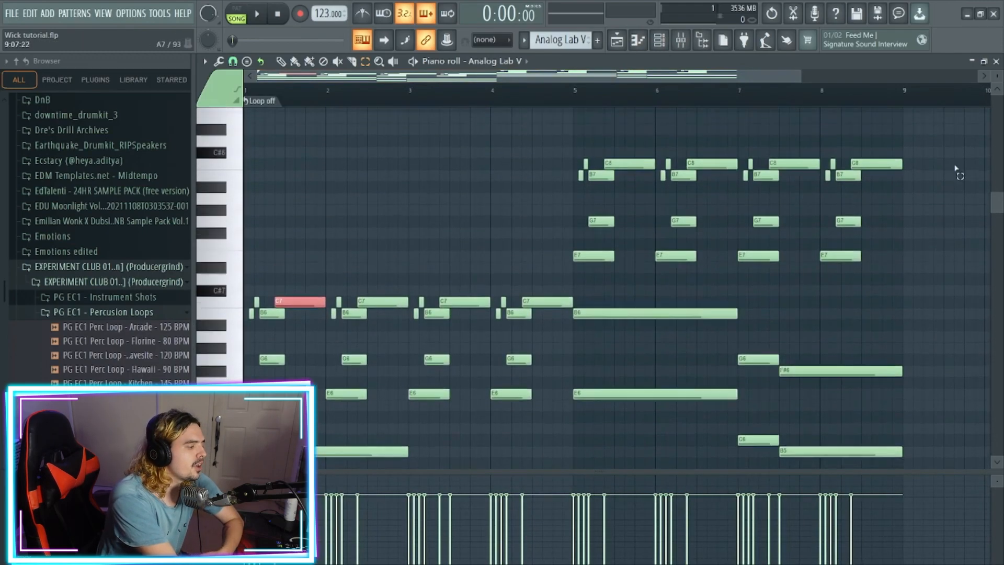
{"action": "scroll", "coordinate": [617, 287], "scroll_direction": "down", "scroll_amount": 5, "text": "alt"}
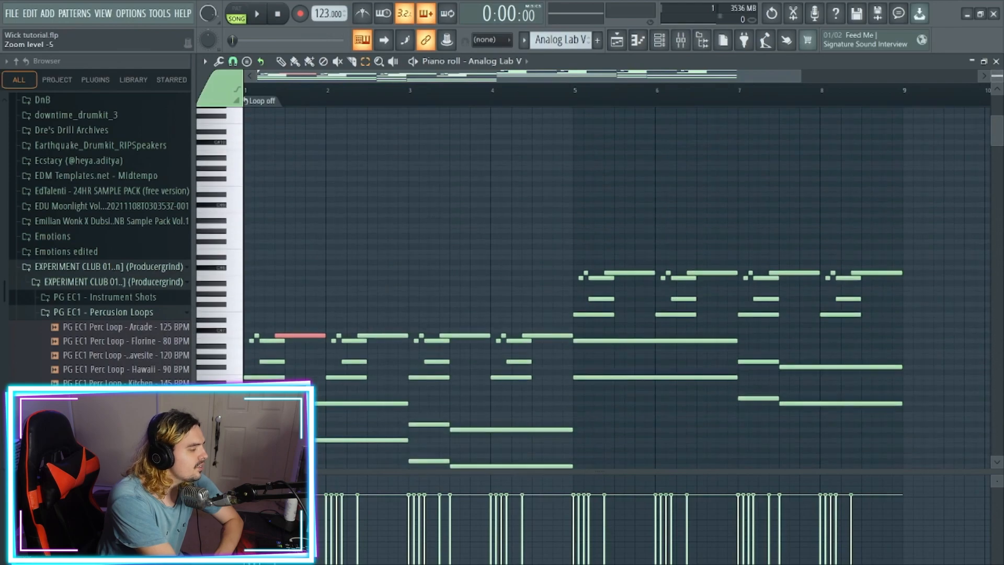
{"action": "scroll", "coordinate": [703, 244], "scroll_direction": "down", "scroll_amount": 2}
- Switch playback from song to pattern mode and listen to the Analog Lab V pattern
{"action": "left_click", "coordinate": [236, 13]}
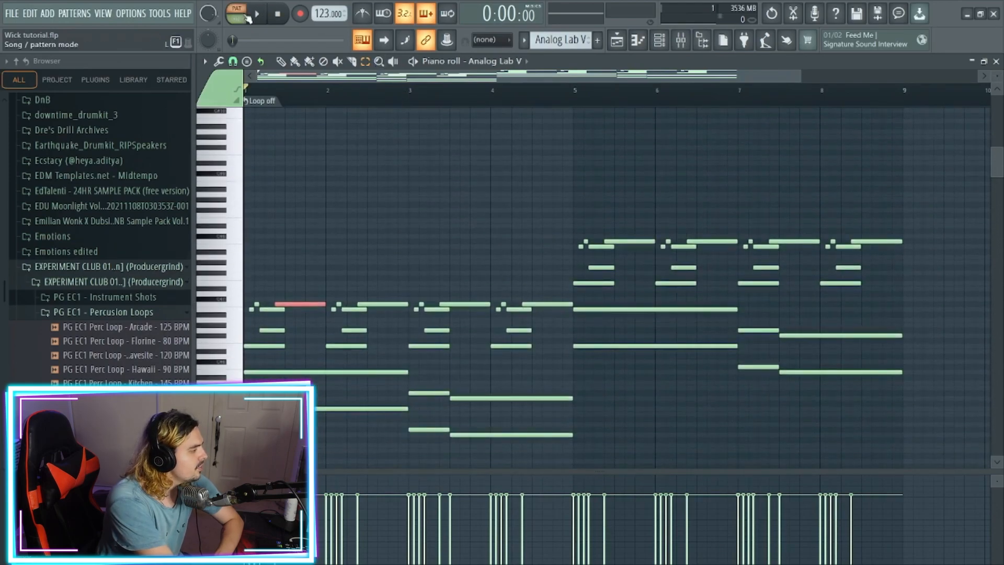
{"action": "left_click", "coordinate": [257, 14]}
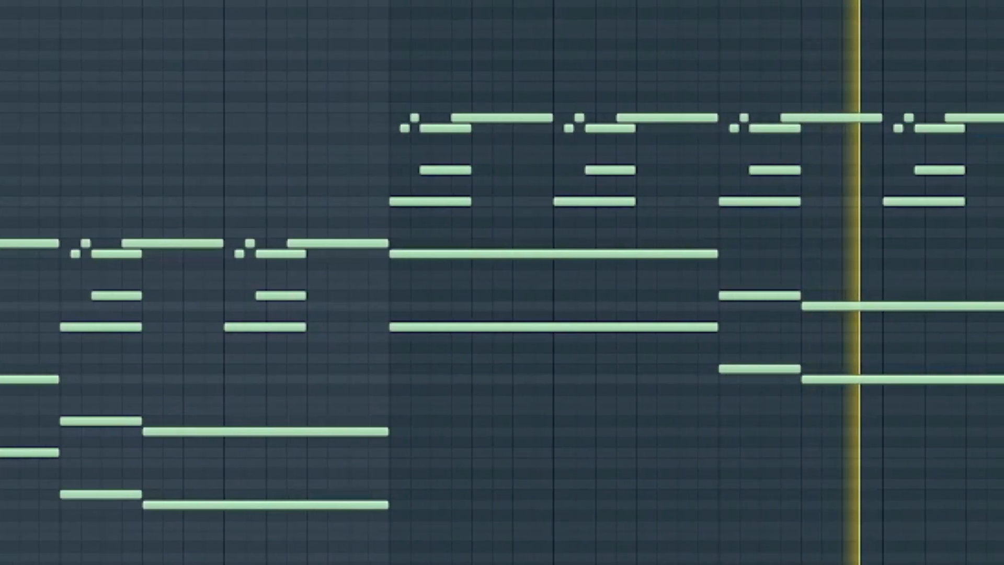
{"action": "left_click", "coordinate": [278, 16]}
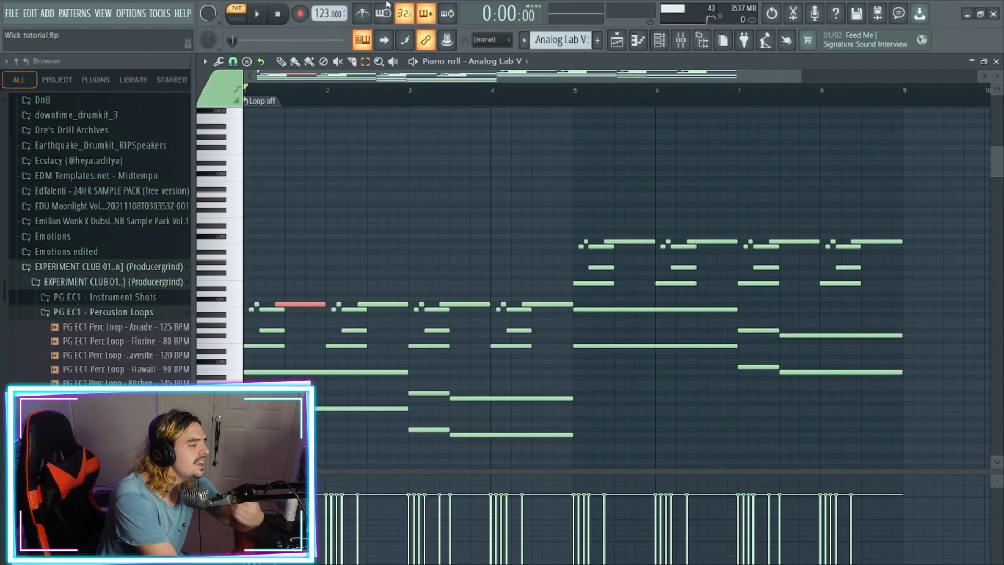
- Inspect the HalfTime, Portal and FabFilter Pro-Q 3 settings on the Analog Lab V mixer track
{"action": "left_click", "coordinate": [681, 43]}
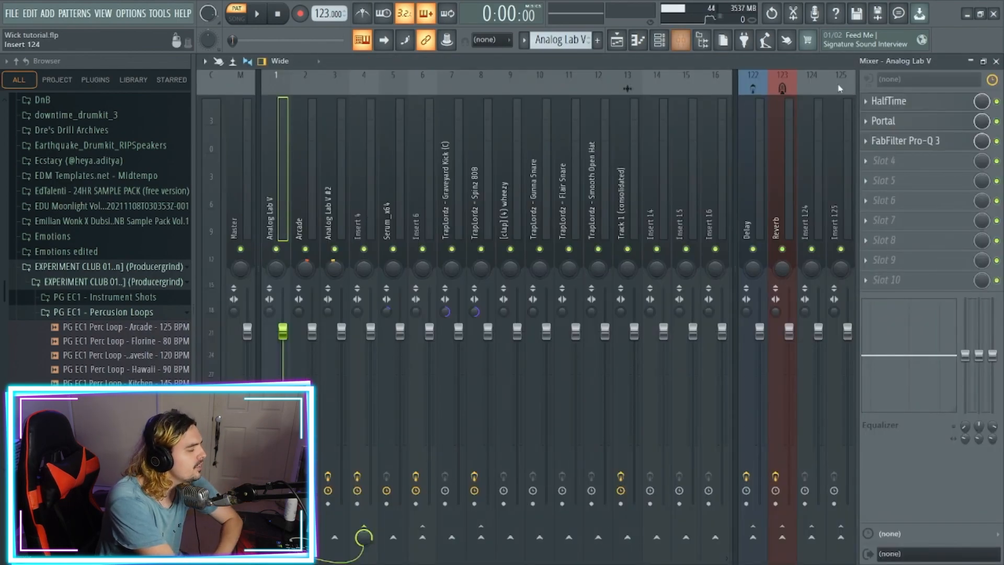
{"action": "left_click", "coordinate": [895, 106]}
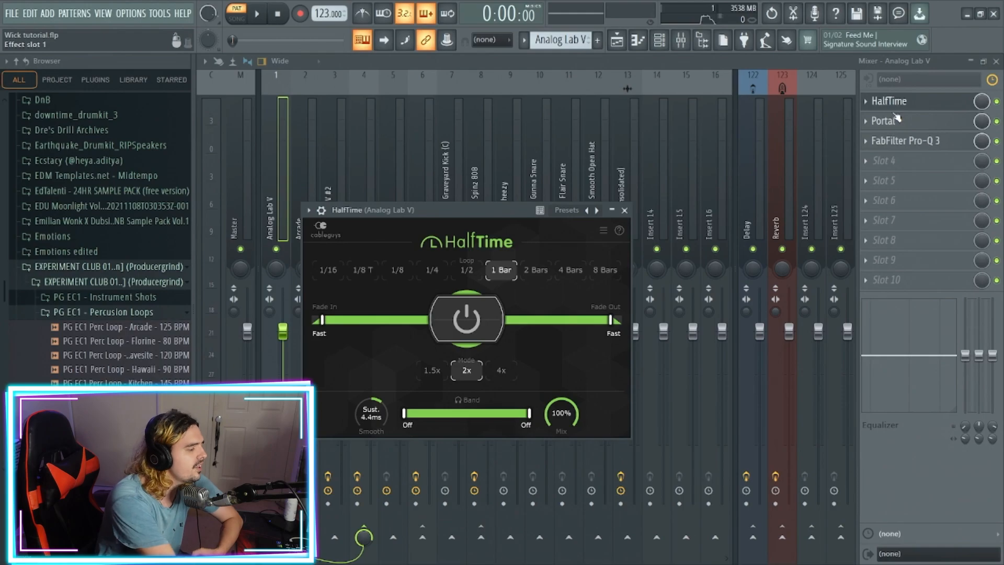
{"action": "left_click", "coordinate": [624, 211]}
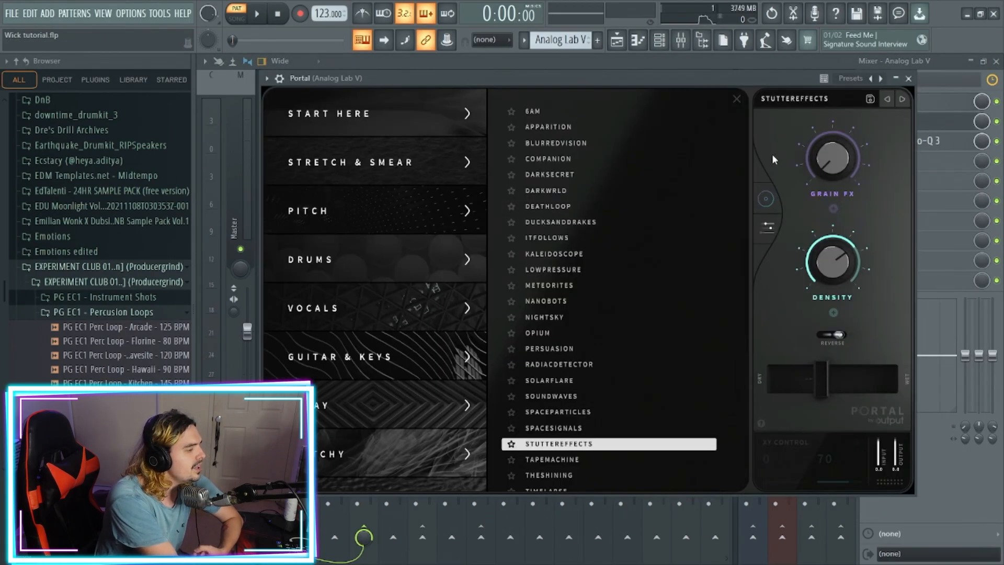
{"action": "scroll", "coordinate": [366, 355], "scroll_direction": "down", "scroll_amount": 5}
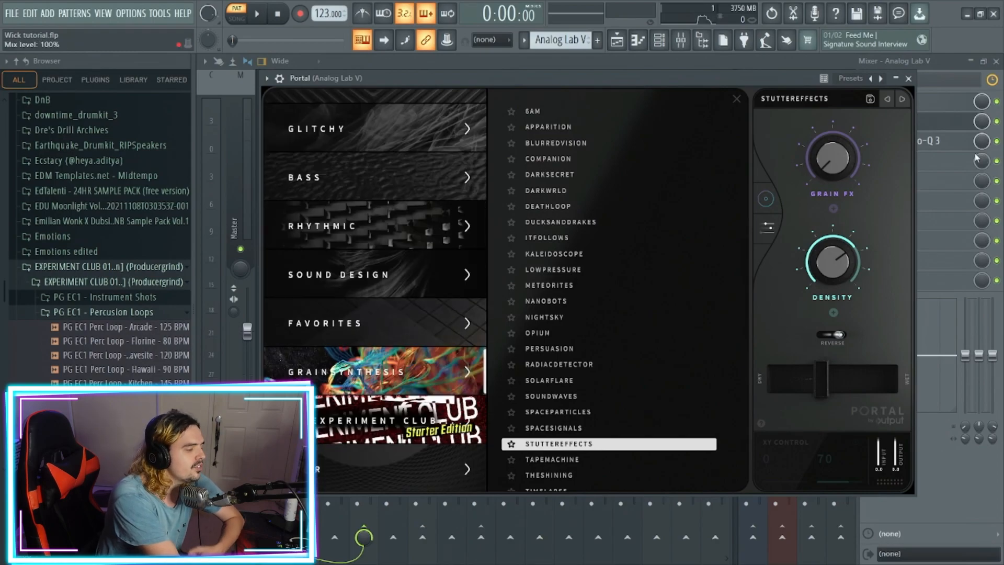
{"action": "left_click", "coordinate": [908, 78]}
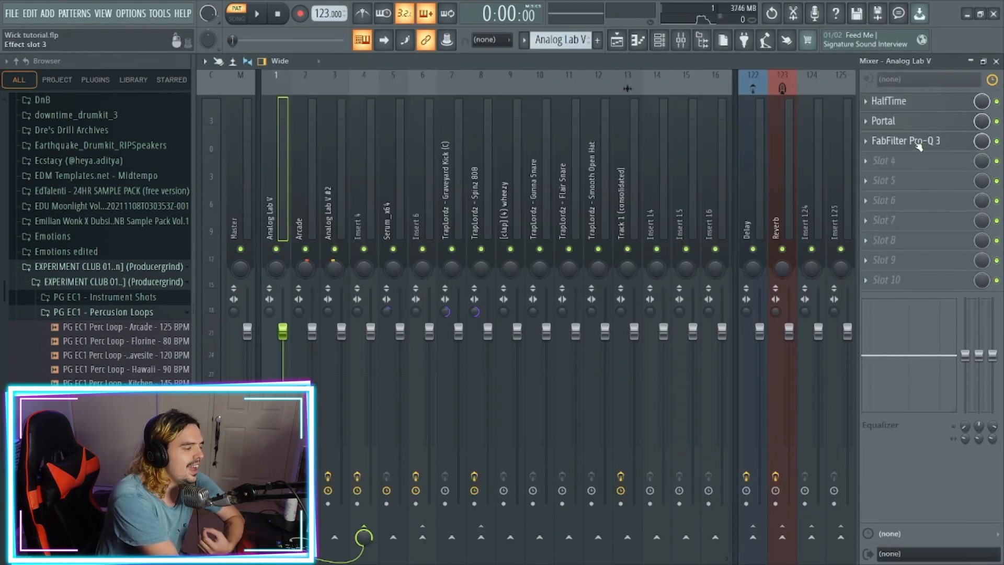
{"action": "left_click", "coordinate": [919, 143]}
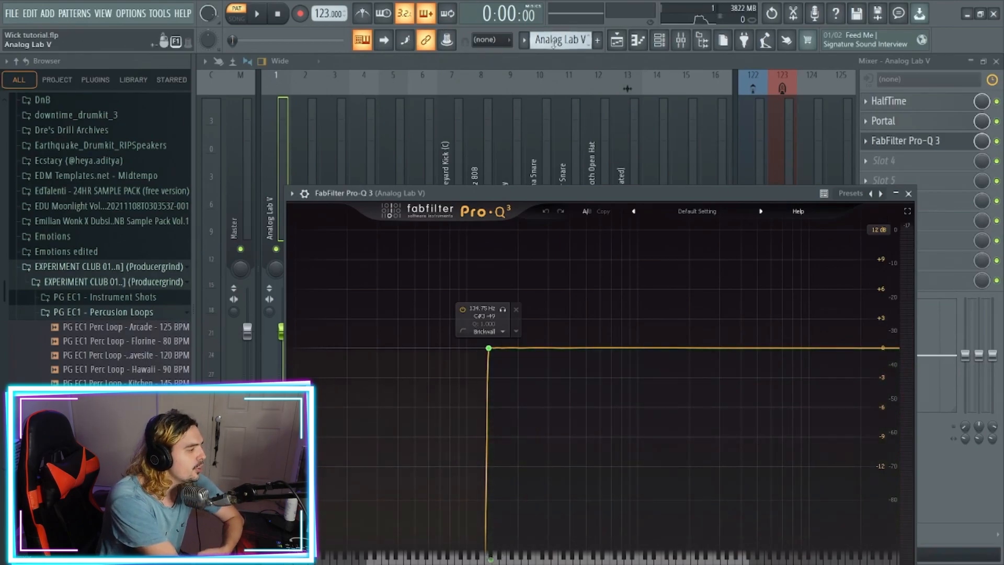
- Switch to the Analog Lab V #2 pattern and view the Lotus Petals preset loaded in its instrument
{"action": "left_click", "coordinate": [659, 41]}
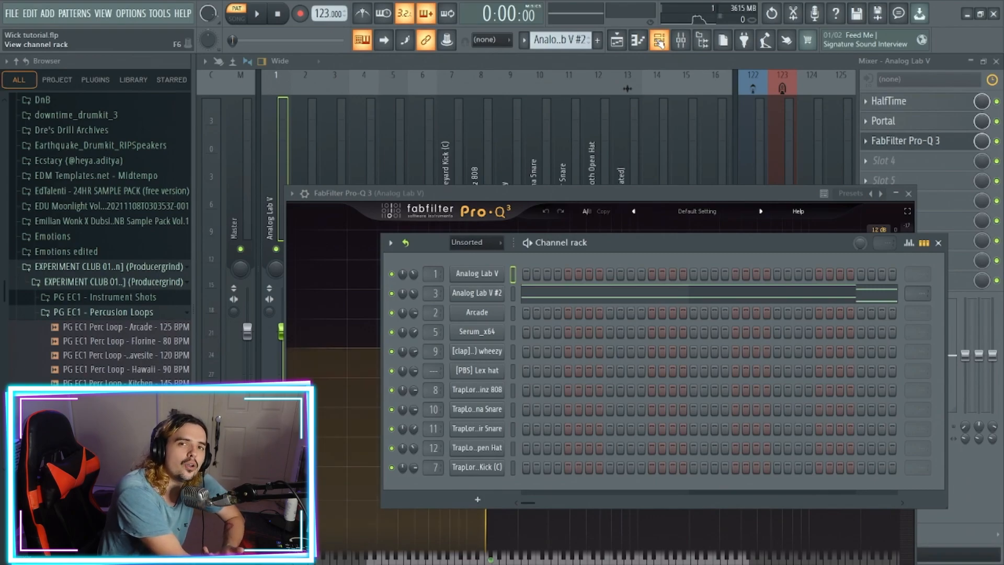
{"action": "left_click", "coordinate": [478, 294]}
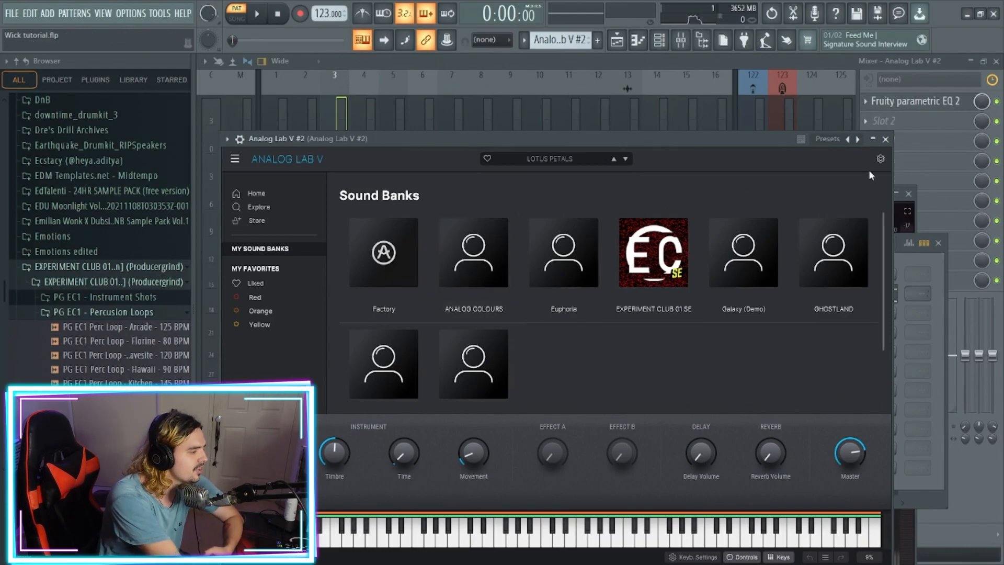
{"action": "left_click", "coordinate": [885, 139]}
- Examine the octave notes of Analog Lab V #2 in bars 1 to 4 of its piano roll and listen to the pattern
{"action": "left_click", "coordinate": [687, 291]}
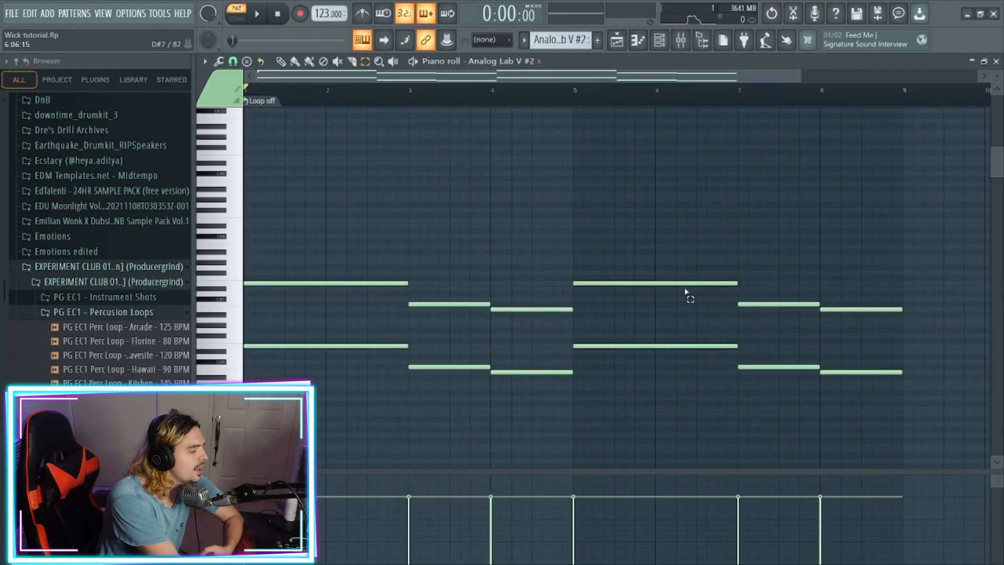
{"action": "scroll", "coordinate": [998, 74], "scroll_direction": "up", "scroll_amount": 2}
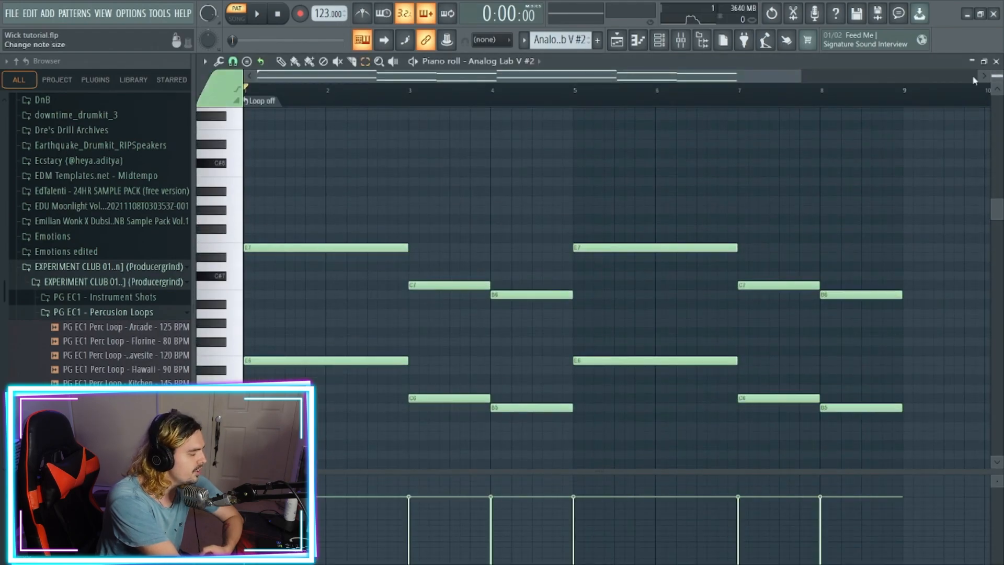
{"action": "left_click_drag", "start_coordinate": [288, 309], "coordinate": [306, 379]}
{"action": "left_click_drag", "start_coordinate": [338, 224], "coordinate": [350, 278]}
{"action": "left_click_drag", "start_coordinate": [455, 376], "coordinate": [455, 440]}
{"action": "left_click_drag", "start_coordinate": [451, 263], "coordinate": [458, 327]}
{"action": "left_click_drag", "start_coordinate": [531, 253], "coordinate": [243, 207]}
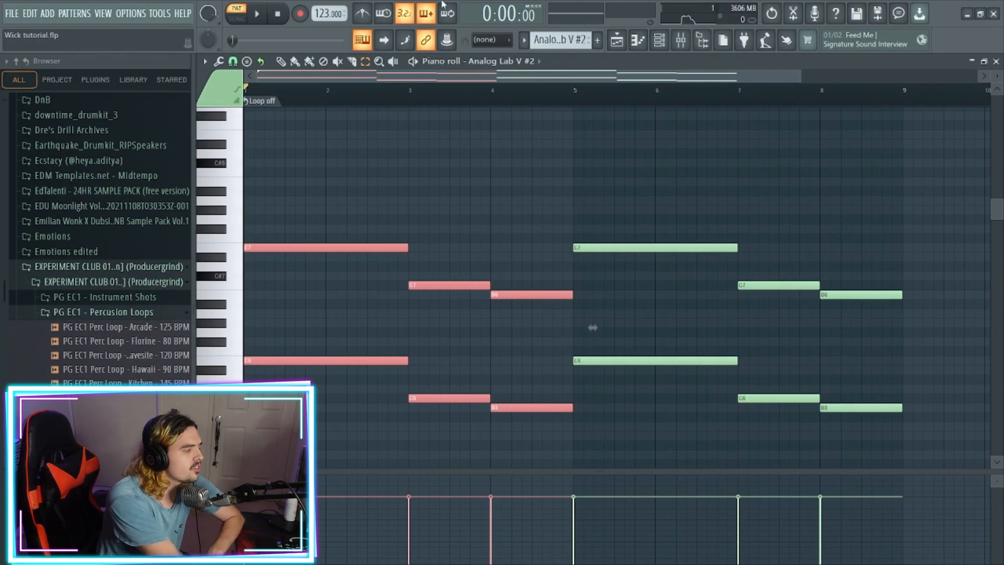
{"action": "left_click", "coordinate": [266, 20]}
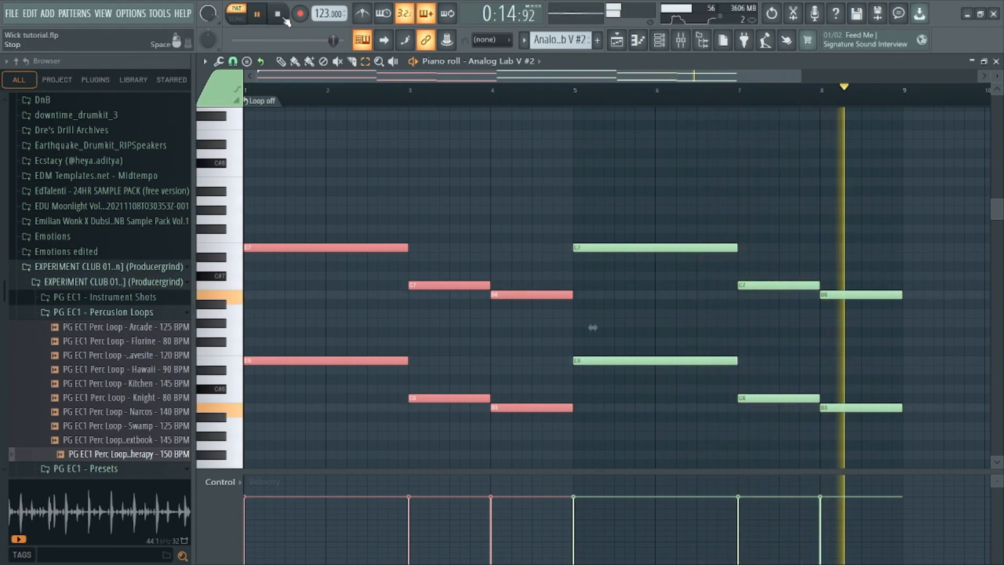
{"action": "left_click", "coordinate": [285, 18]}
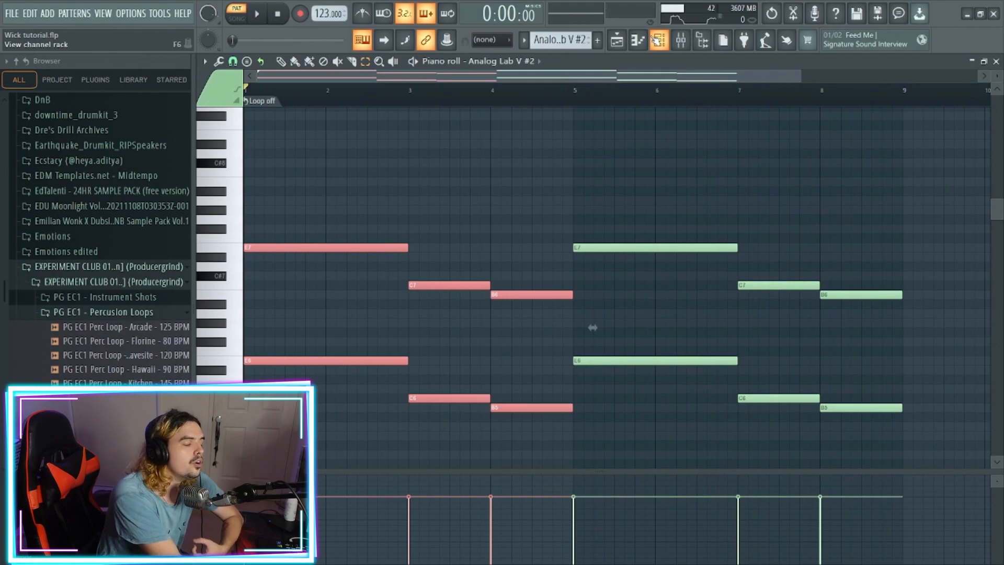
- Inspect the Fruity Parametric EQ 2 curve on the Analog Lab V #2 mixer track
{"action": "left_click", "coordinate": [685, 44]}
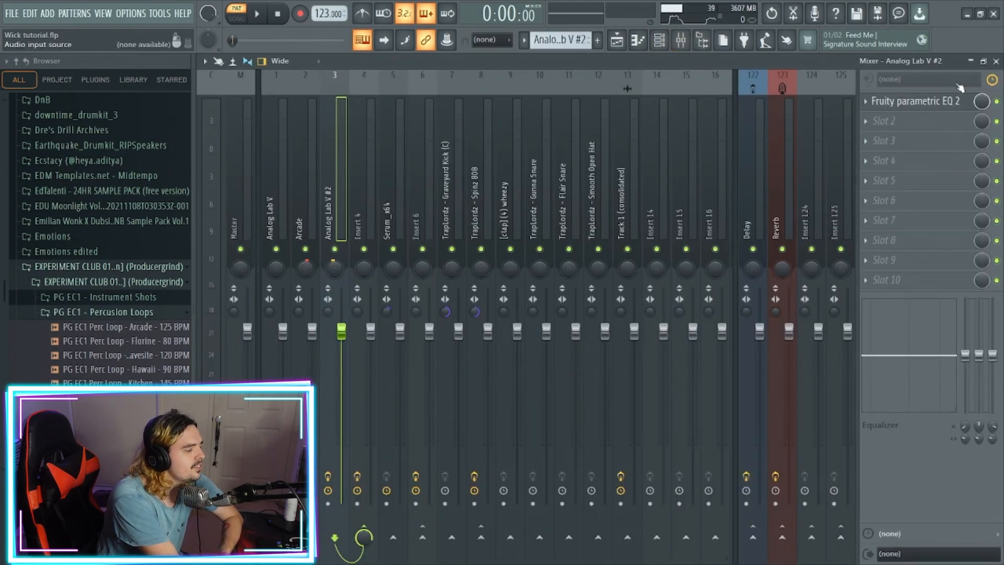
{"action": "left_click", "coordinate": [948, 102]}
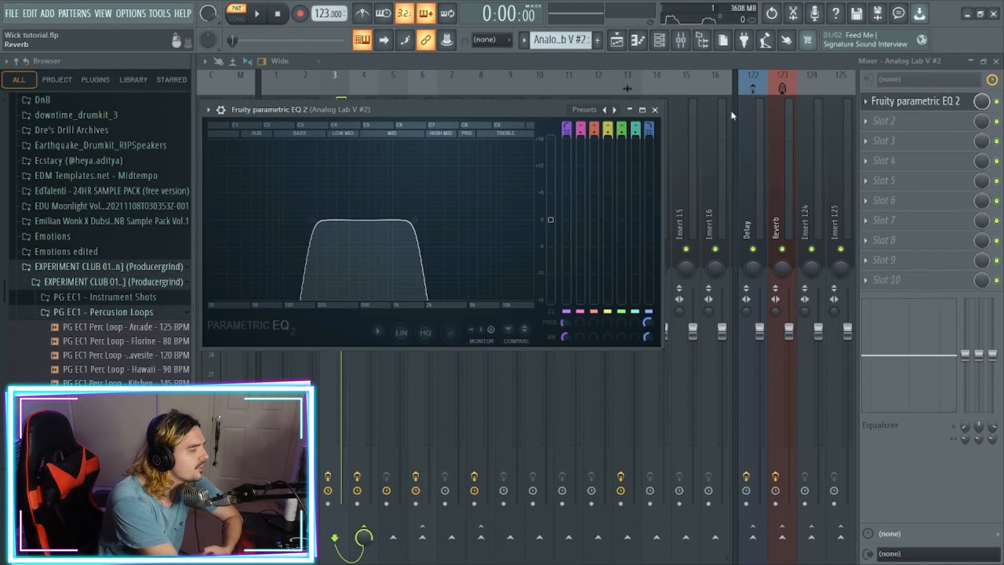
{"action": "left_click", "coordinate": [657, 110]}
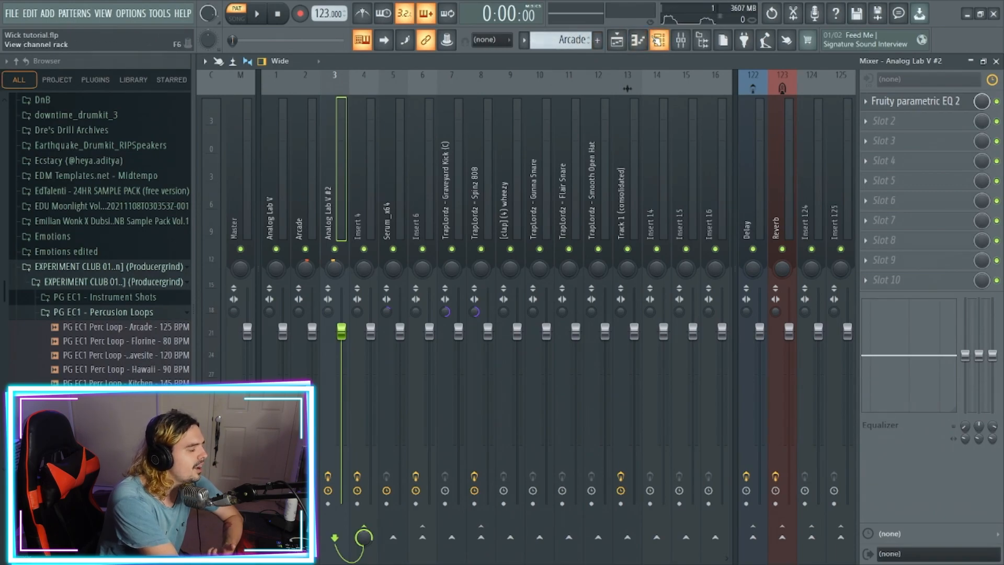
- Switch to the Arcade pattern and view the Shadow Flute preset in its instrument
{"action": "left_click", "coordinate": [659, 40]}
{"action": "left_click", "coordinate": [470, 312]}
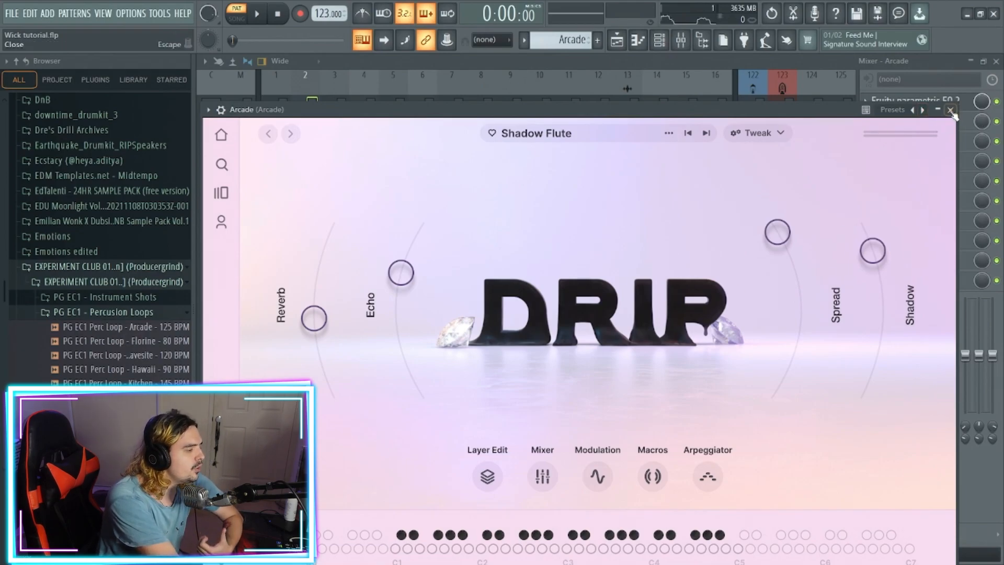
- Examine the Arcade pattern's single notes across bars 1 to 8 in its piano roll and listen to the pattern
{"action": "left_click", "coordinate": [949, 110]}
{"action": "left_click", "coordinate": [608, 312]}
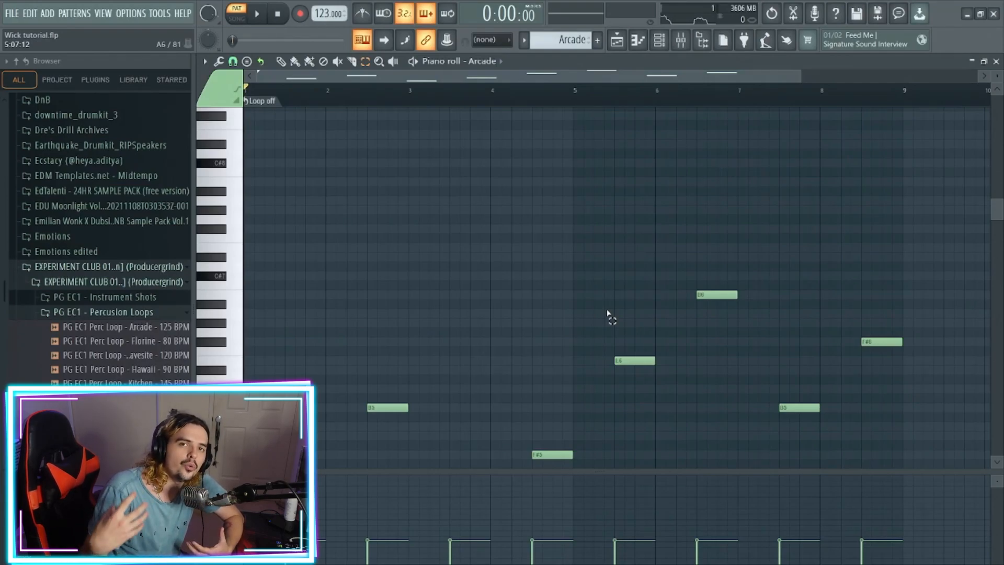
{"action": "scroll", "coordinate": [608, 315], "scroll_direction": "down", "scroll_amount": 5}
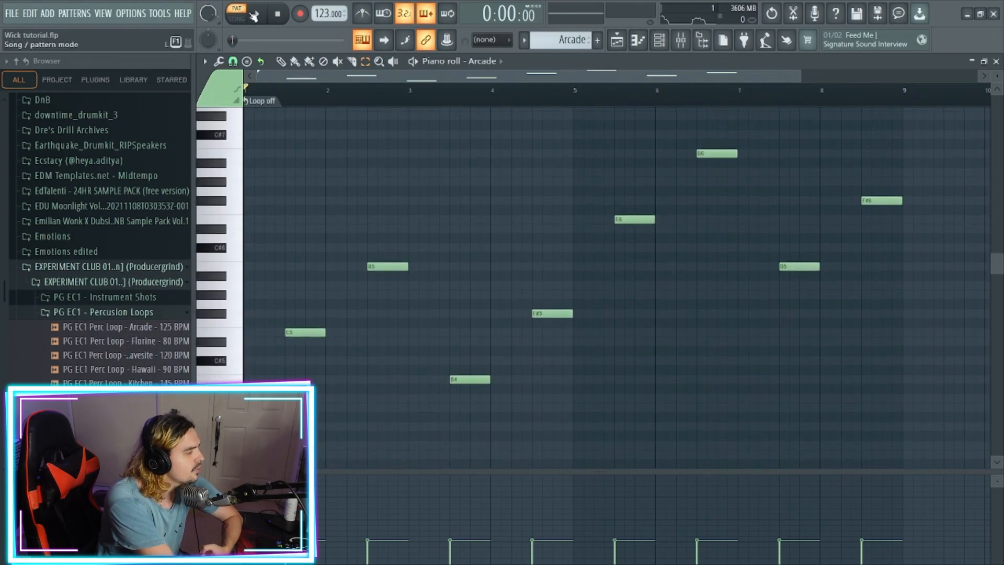
{"action": "left_click", "coordinate": [255, 16]}
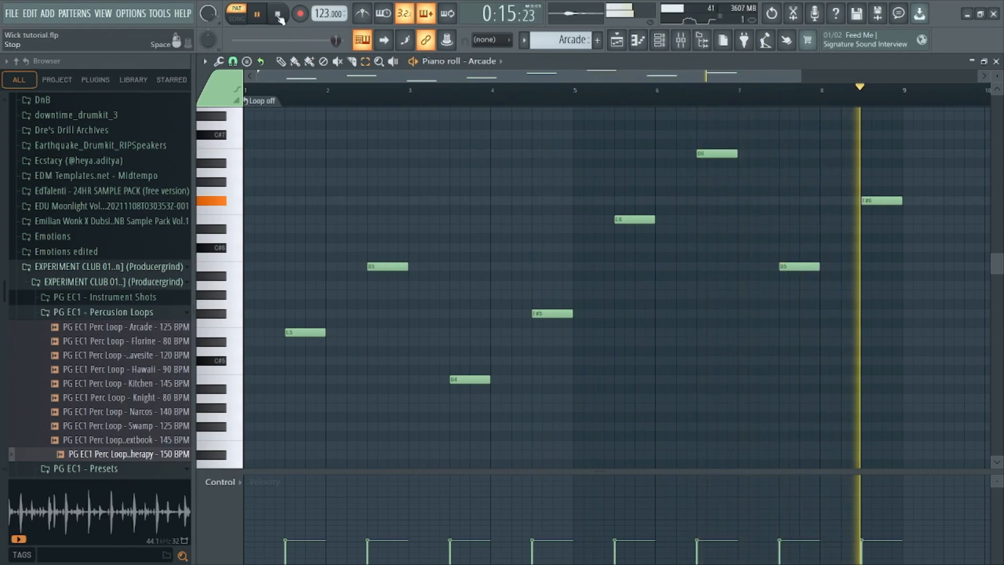
{"action": "left_click", "coordinate": [278, 16]}
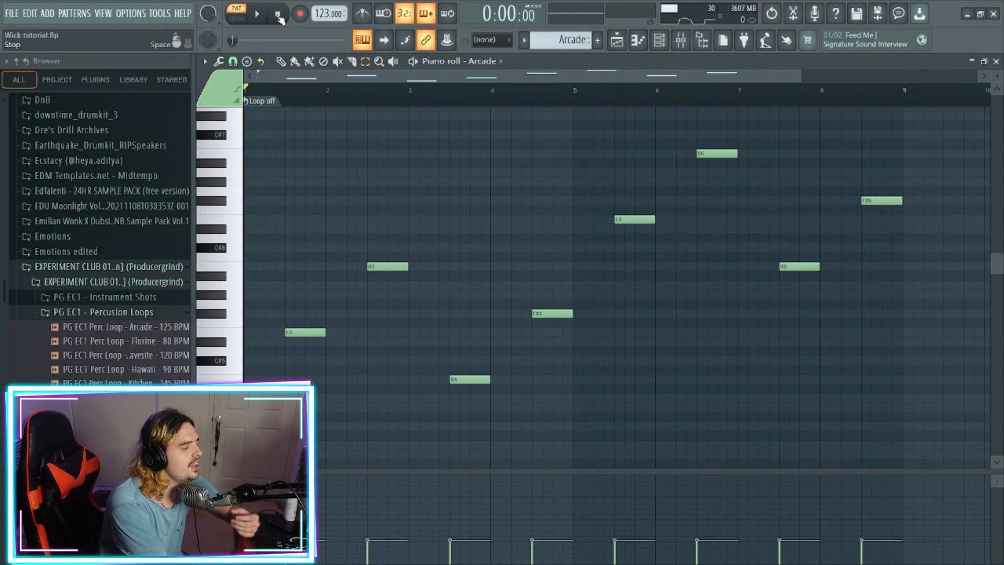
- Inspect the Fruity Parametric EQ 2 curve on the Arcade mixer track
{"action": "left_click", "coordinate": [681, 42]}
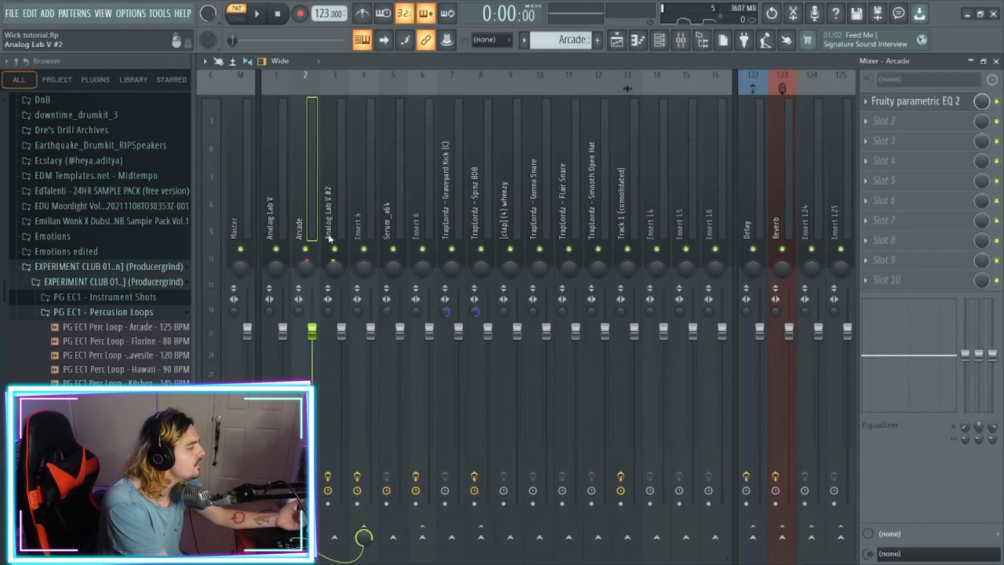
{"action": "left_click", "coordinate": [945, 104]}
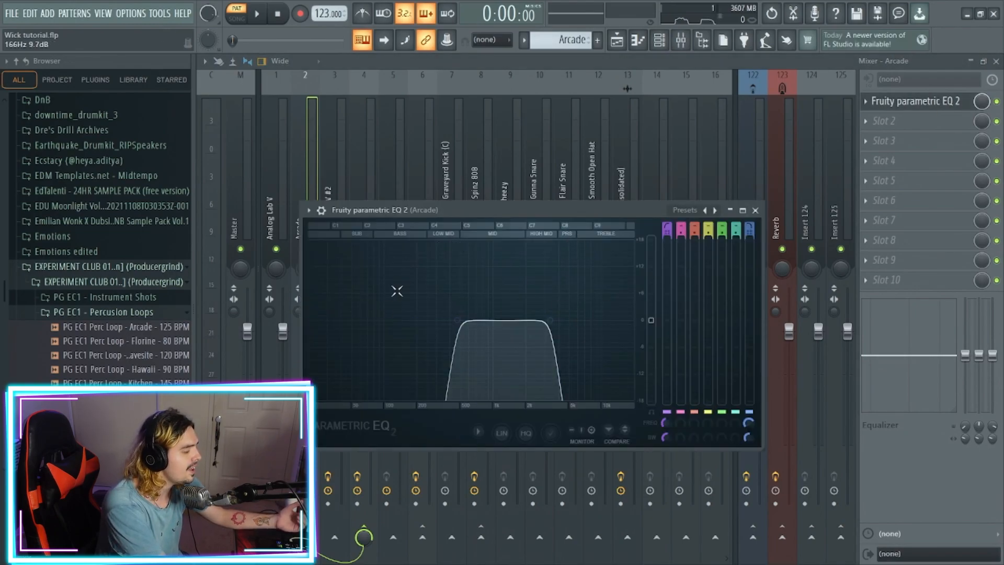
{"action": "left_click", "coordinate": [755, 210]}
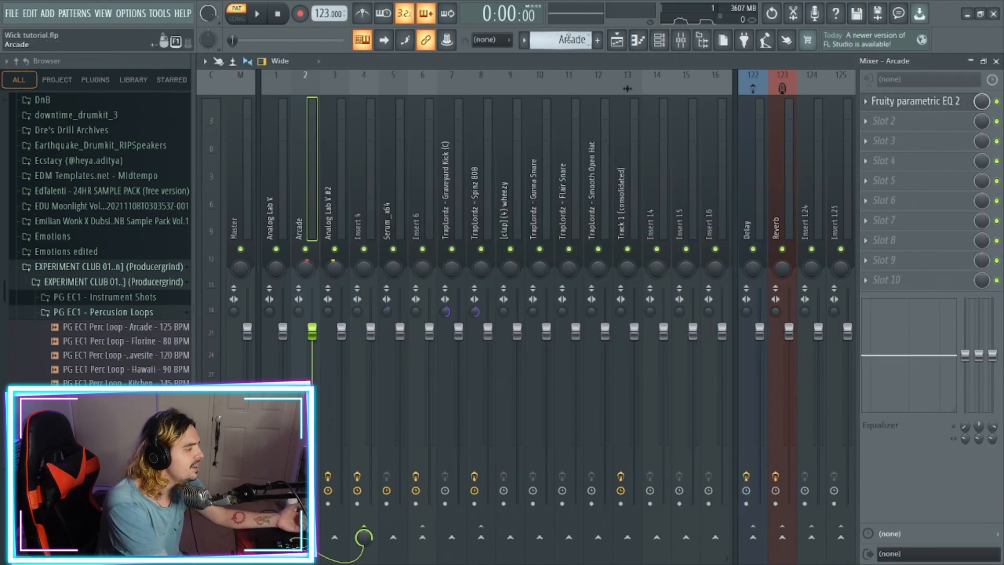
- Switch to the Serum_x64 pattern and view the analog Mafia Bass preset in its instrument
{"action": "left_click", "coordinate": [659, 41]}
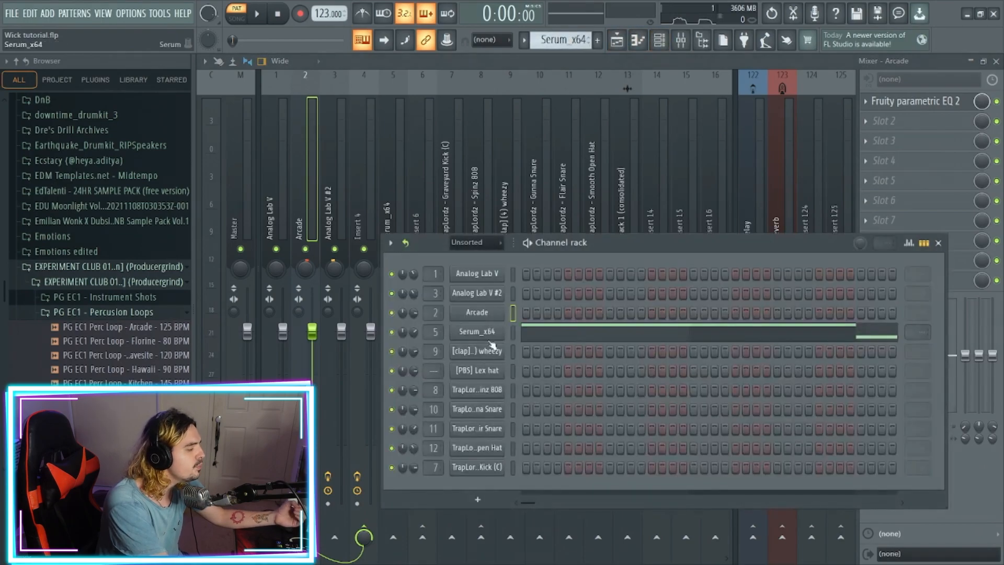
{"action": "left_click", "coordinate": [488, 335]}
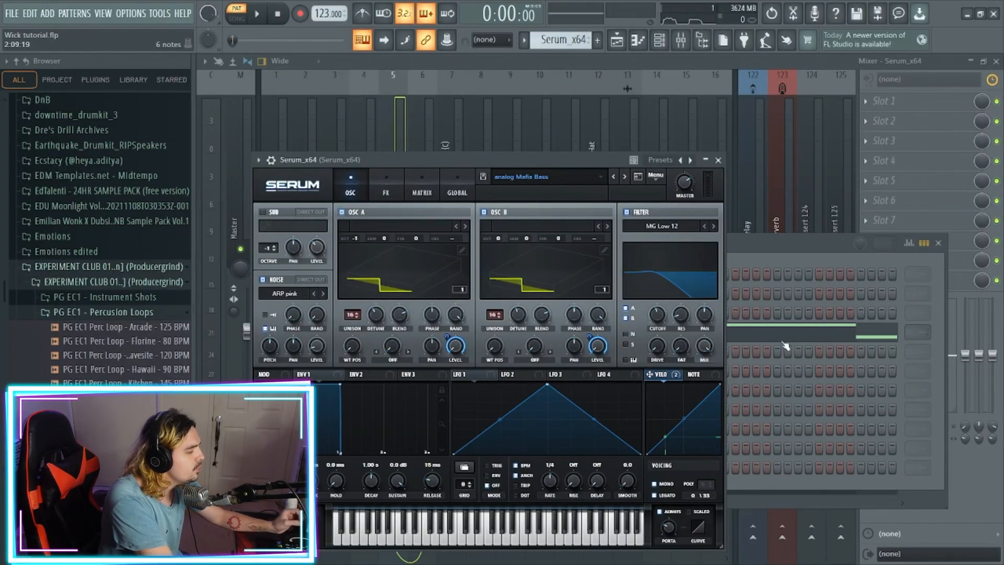
- Examine the Serum_x64 bass notes in bars 1 to 4 of its piano roll and listen to the pattern
{"action": "left_click", "coordinate": [783, 343]}
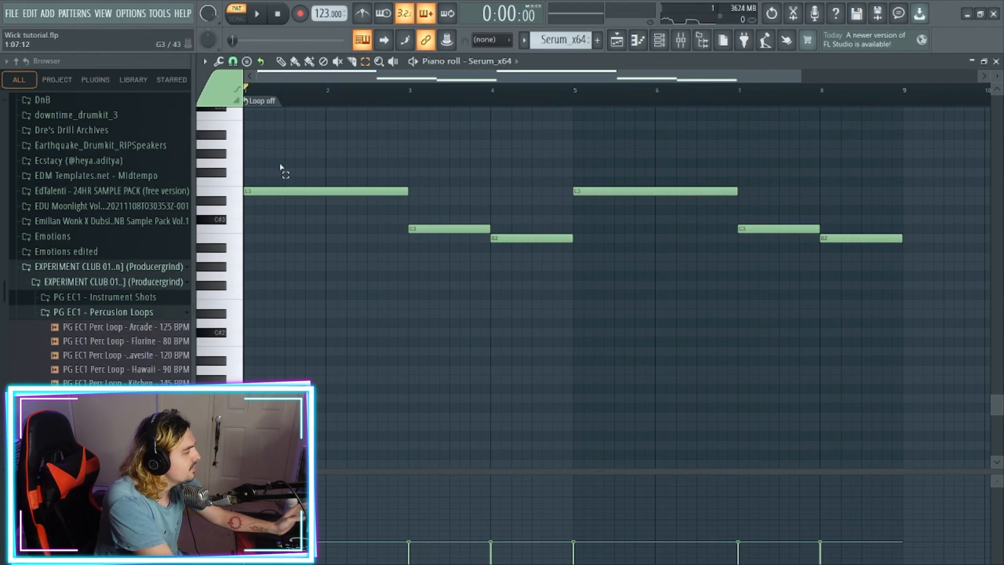
{"action": "left_click", "coordinate": [293, 190]}
{"action": "left_click", "coordinate": [439, 228]}
{"action": "left_click", "coordinate": [507, 238]}
{"action": "scroll", "coordinate": [519, 277], "scroll_direction": "up", "scroll_amount": 3}
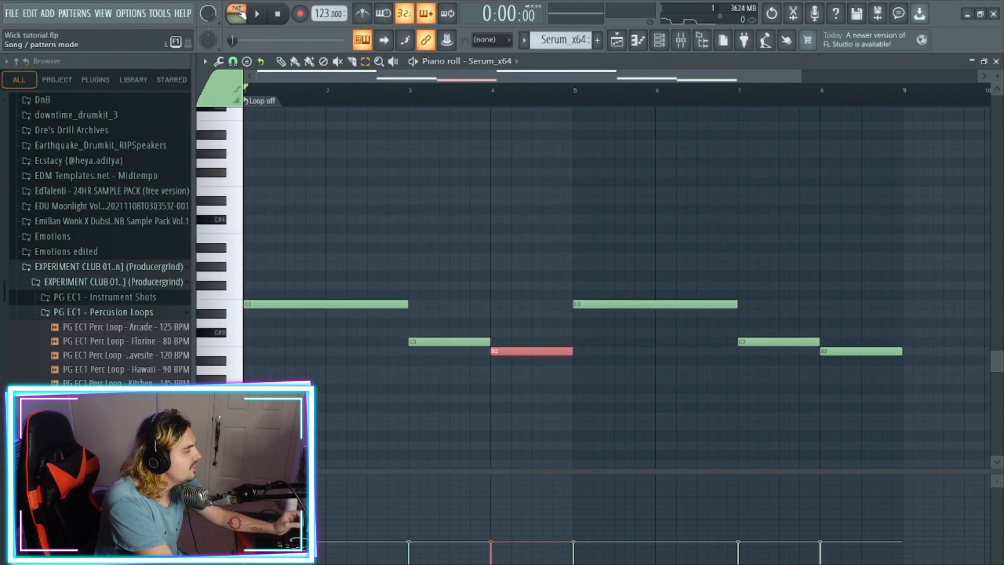
{"action": "left_click", "coordinate": [256, 14]}
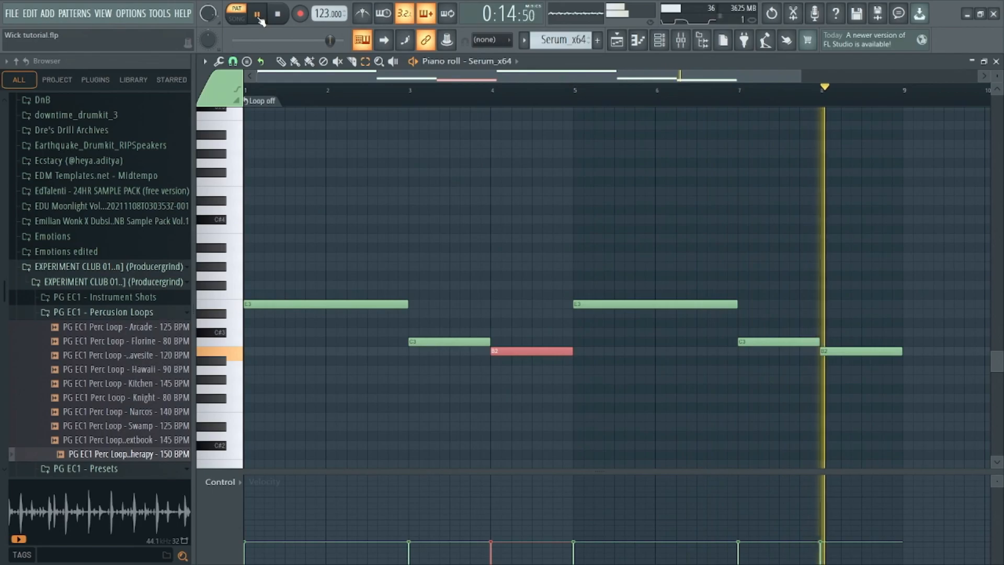
{"action": "left_click", "coordinate": [281, 19]}
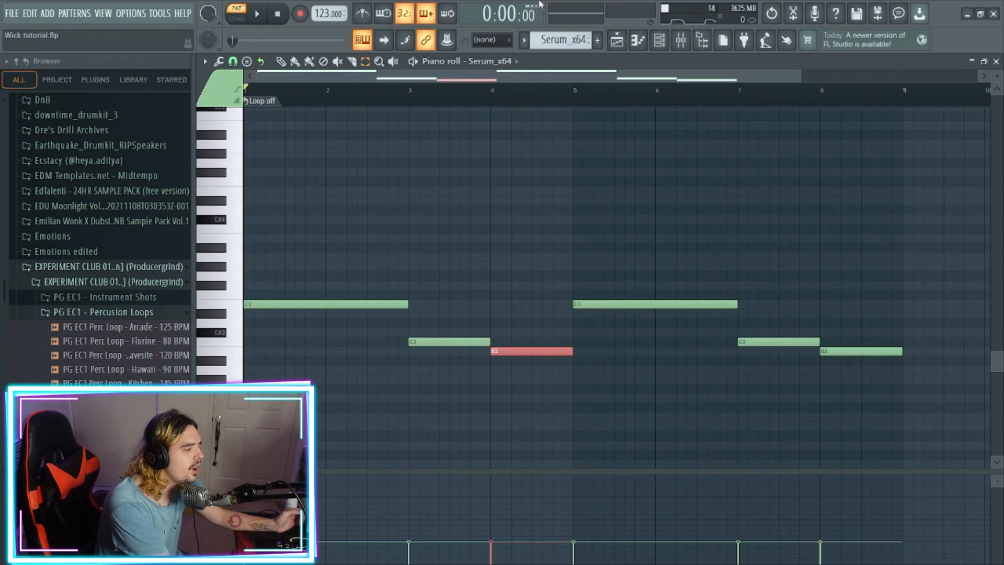
- Review the analog Mafia Bass preset in Serum again and check the Serum_x64 mixer track's effect slots
{"action": "left_click", "coordinate": [660, 42]}
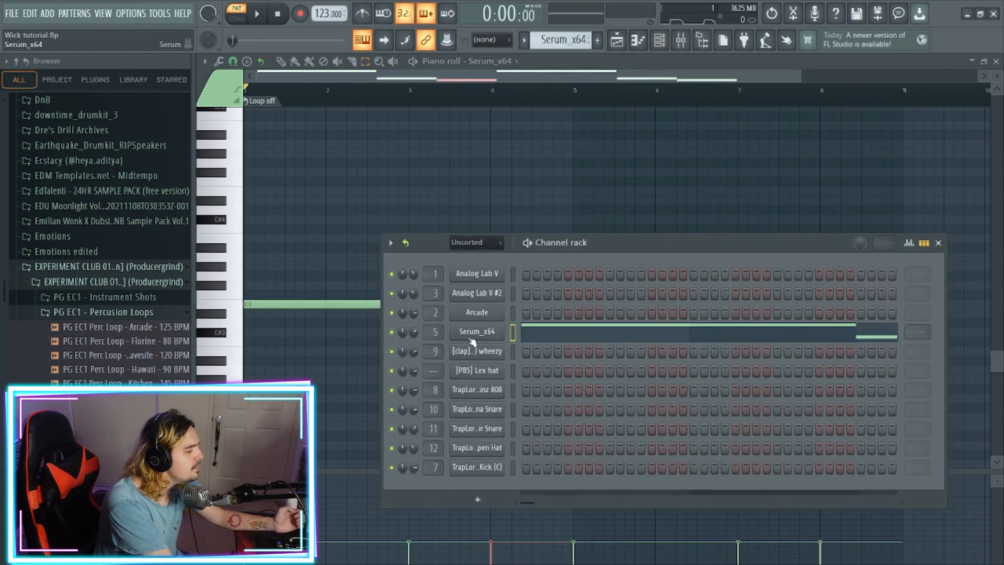
{"action": "left_click", "coordinate": [469, 339]}
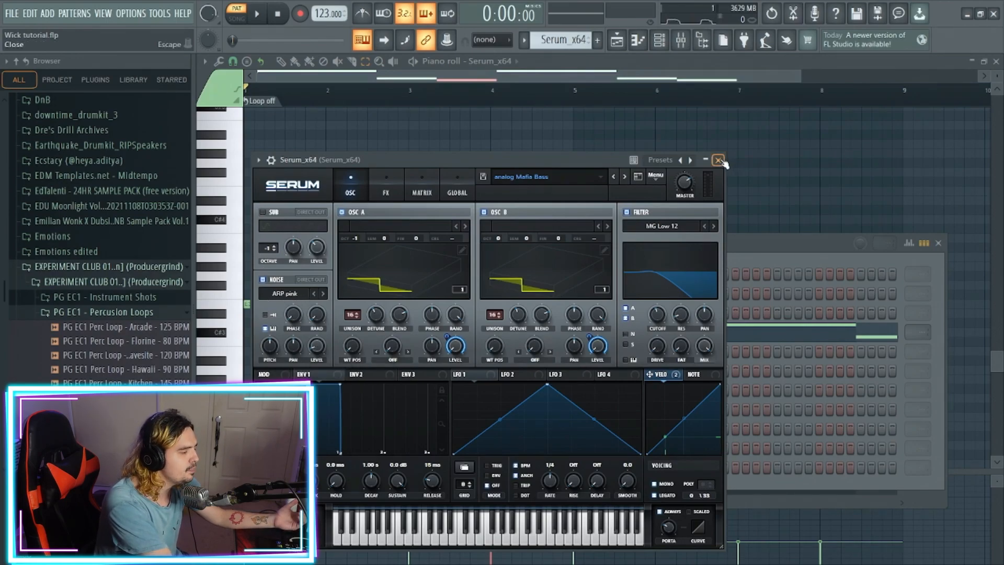
{"action": "left_click", "coordinate": [719, 161]}
{"action": "left_click", "coordinate": [680, 40]}
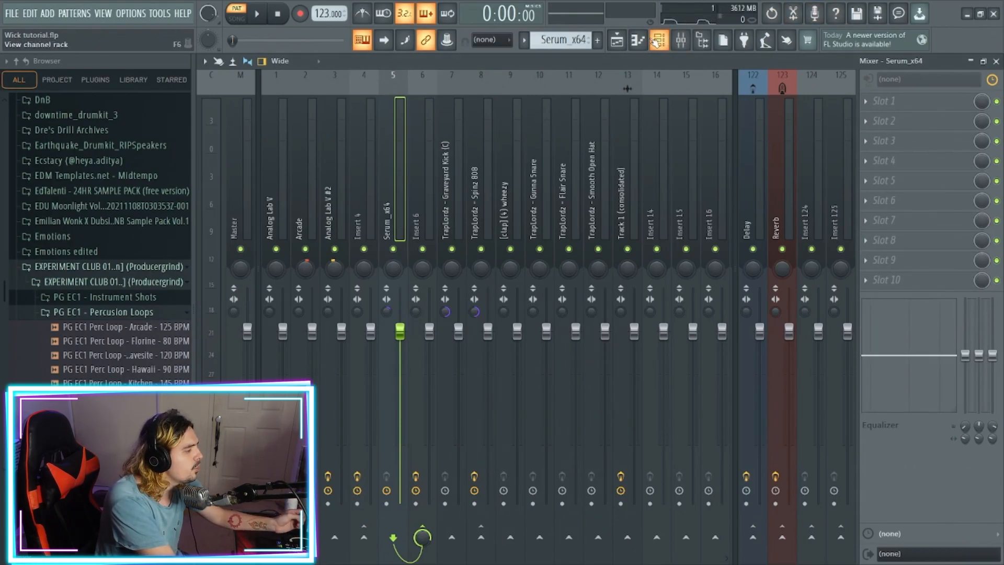
- Show the playlist arrangement and view the audio clip settings of the PG EC1 Perc Loop - Swamp - 125 BPM on Track 1
{"action": "left_click", "coordinate": [617, 42]}
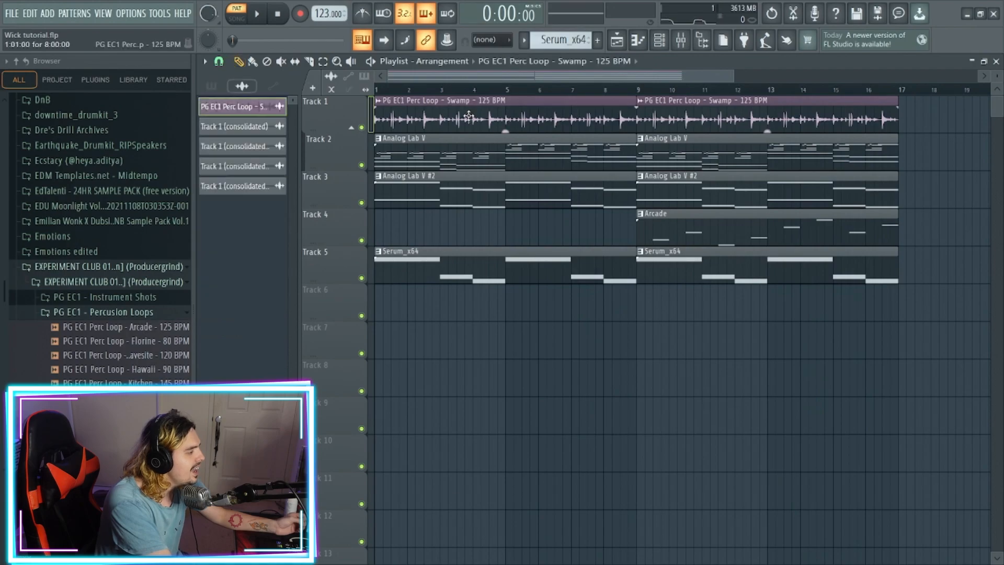
{"action": "double_click", "coordinate": [488, 130]}
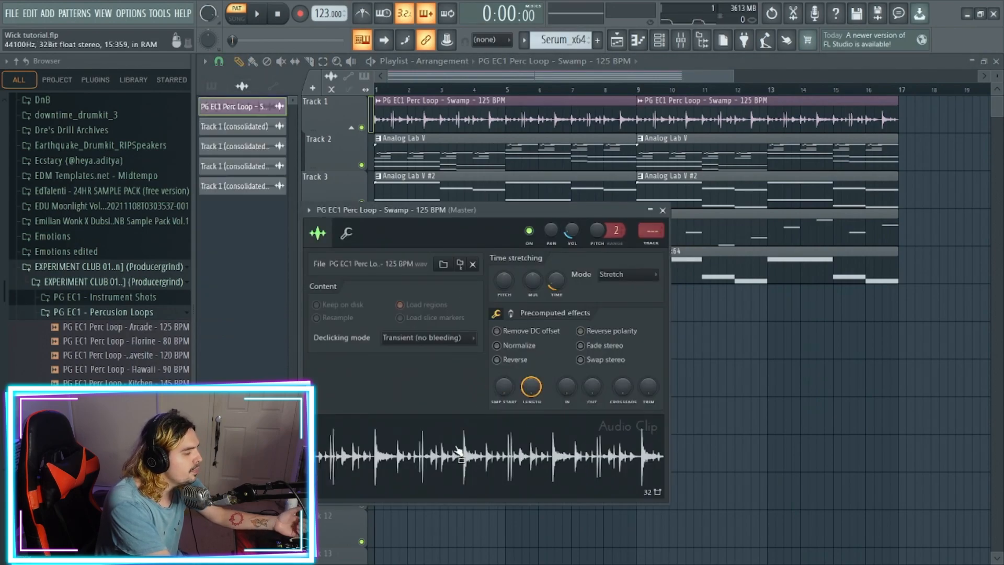